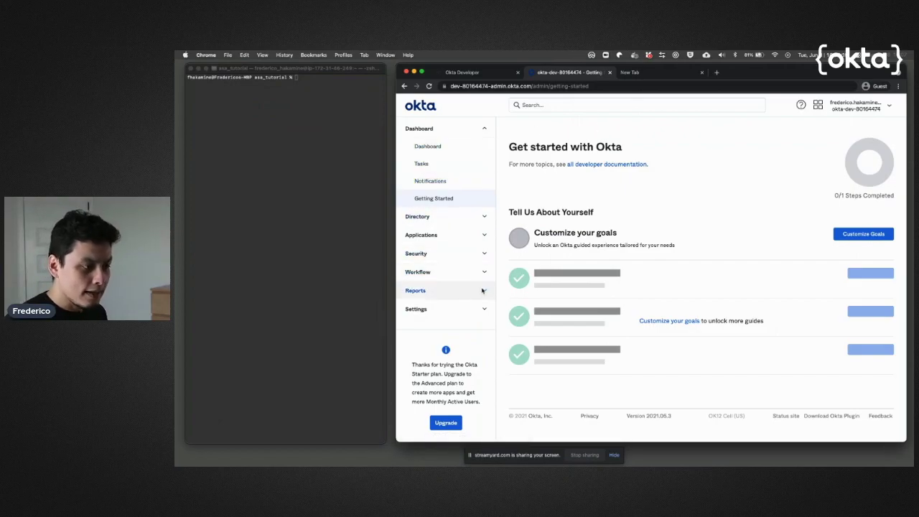
Activate the FIDO2 (WebAuthn) factor on the Security > Multifactor page.
{"action": "left_click", "coordinate": [485, 255]}
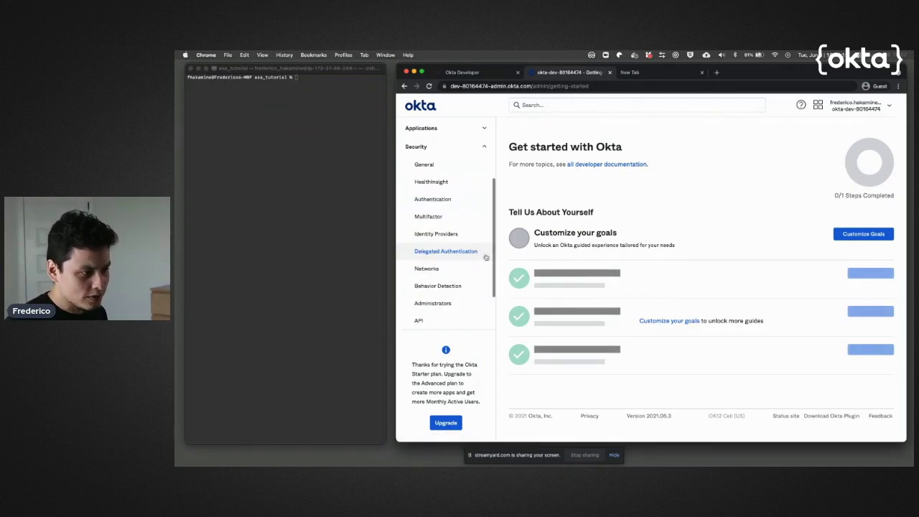
{"action": "left_click", "coordinate": [431, 218]}
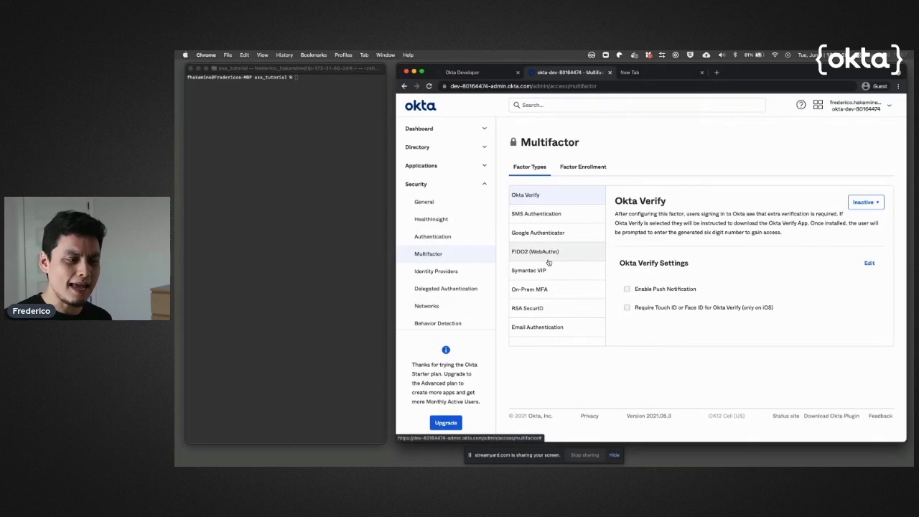
{"action": "left_click", "coordinate": [547, 260]}
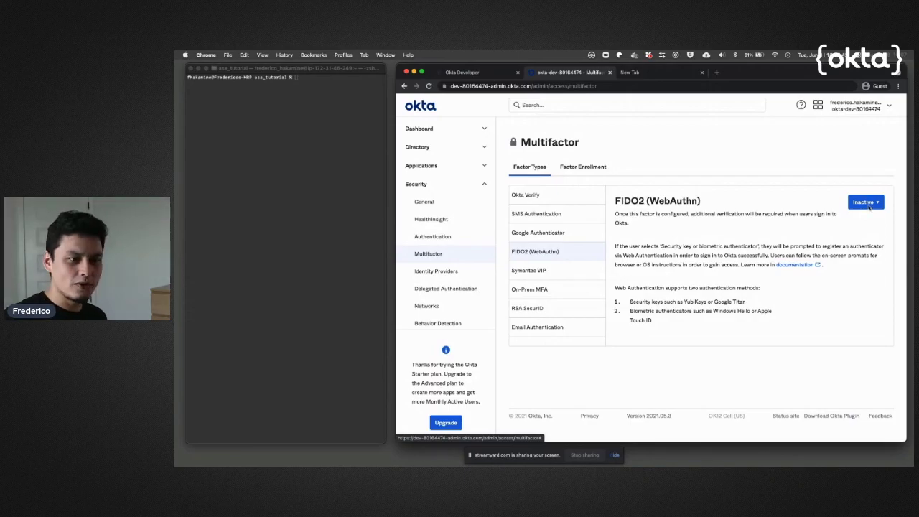
{"action": "left_click", "coordinate": [869, 208]}
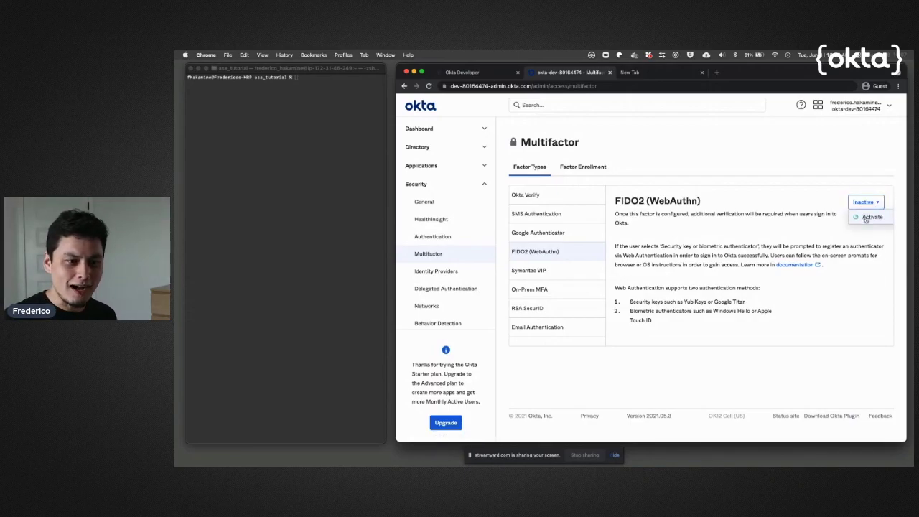
{"action": "left_click", "coordinate": [868, 217]}
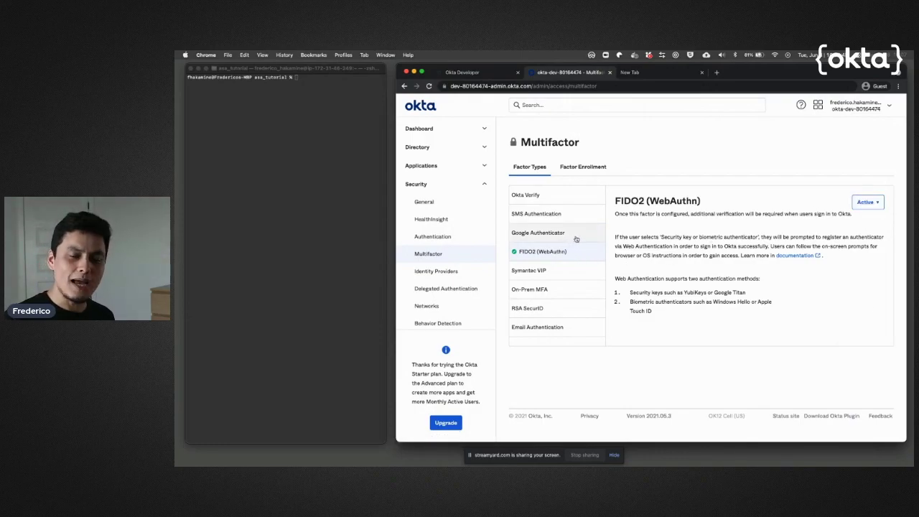
{"action": "left_click", "coordinate": [574, 197]}
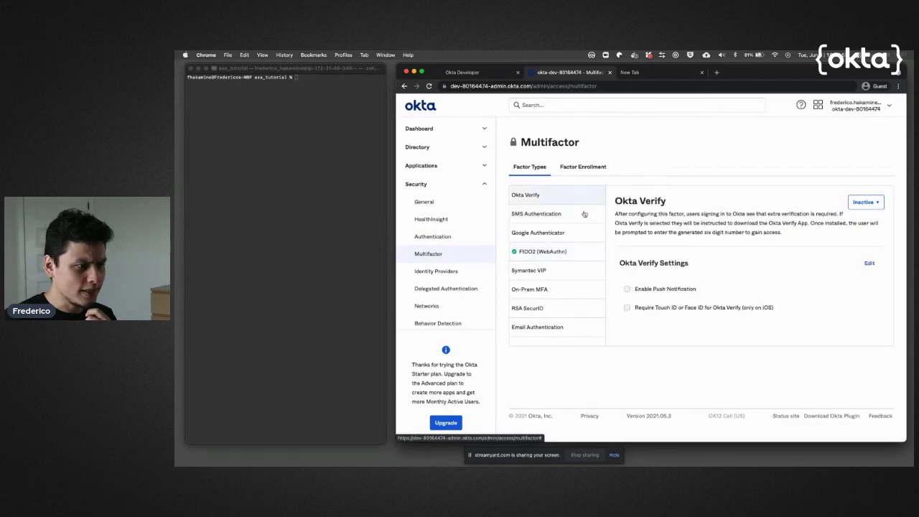
Activate Okta Verify with push notifications enabled, then review the Factor Enrollment policy.
{"action": "left_click", "coordinate": [865, 203]}
{"action": "left_click", "coordinate": [867, 217]}
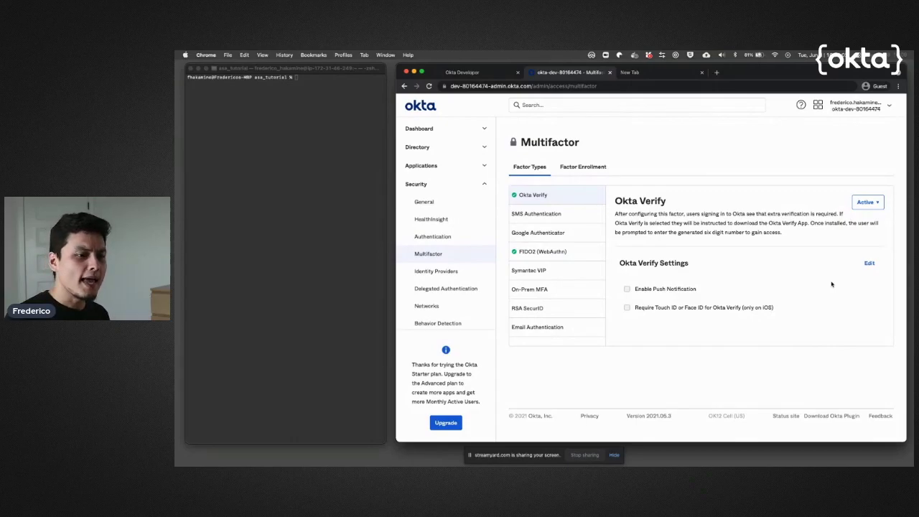
{"action": "left_click", "coordinate": [868, 264]}
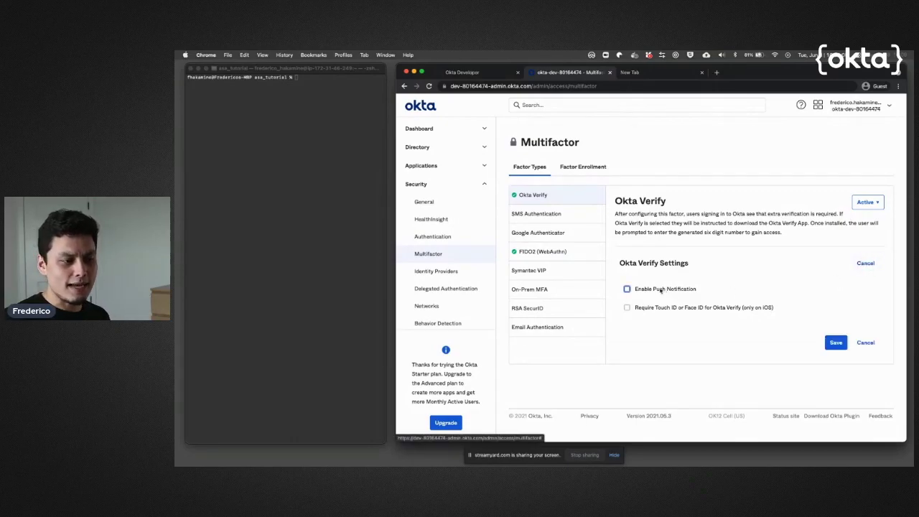
{"action": "left_click", "coordinate": [627, 288]}
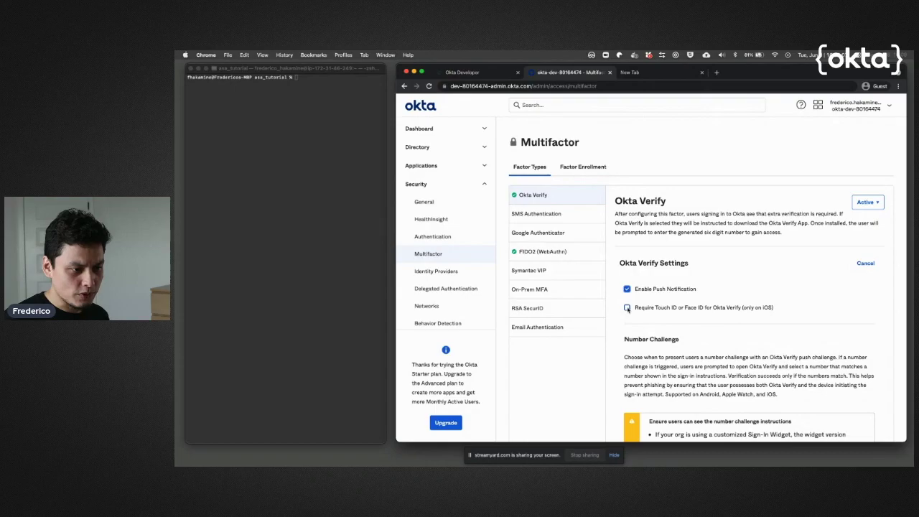
{"action": "scroll", "coordinate": [717, 324], "scroll_direction": "down", "scroll_amount": 5}
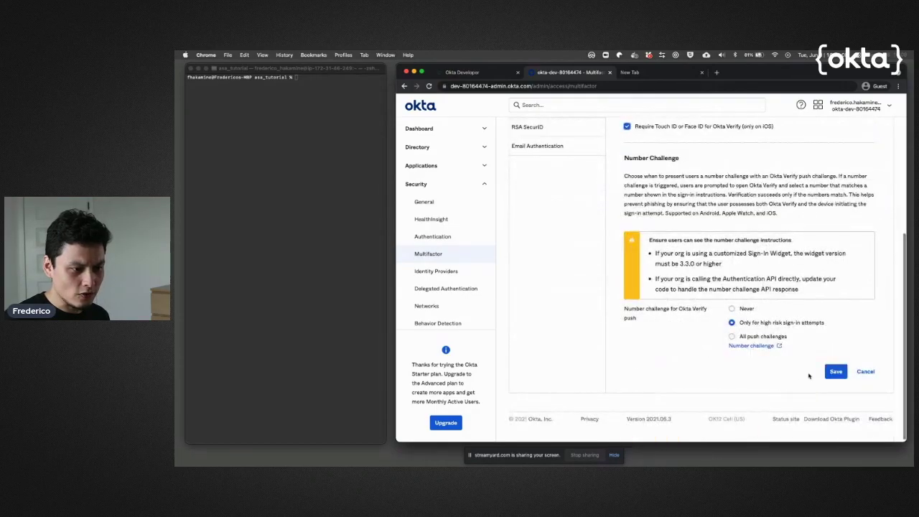
{"action": "left_click", "coordinate": [836, 372]}
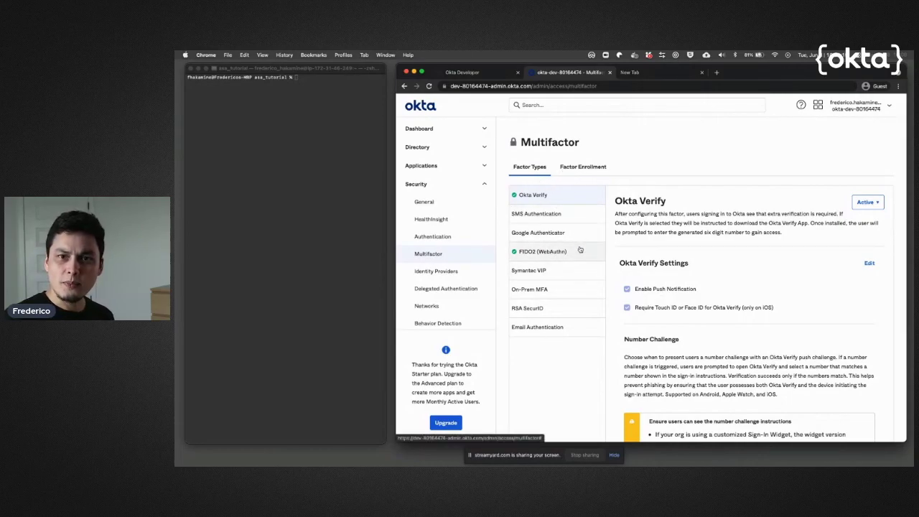
{"action": "left_click", "coordinate": [591, 166]}
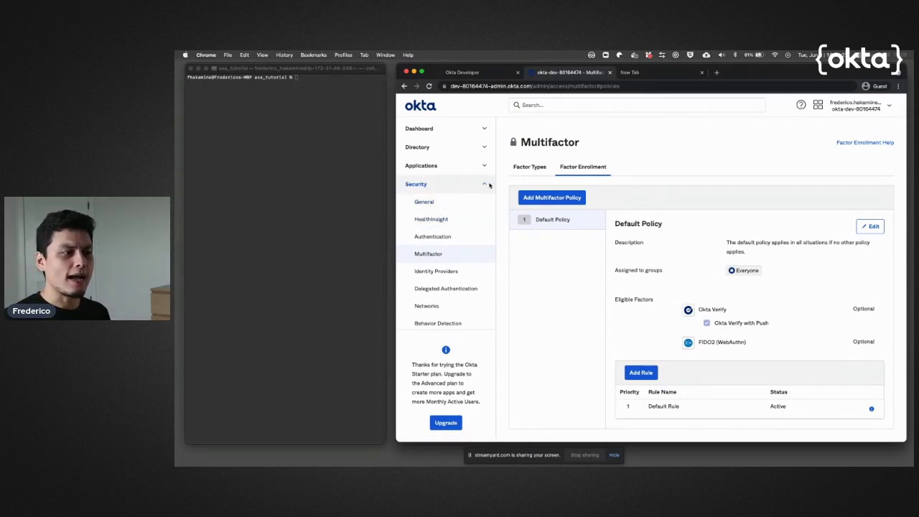
Open the Okta Advanced Server Access app's Sign On tab and scroll to its Sign On Policy.
{"action": "left_click", "coordinate": [482, 167]}
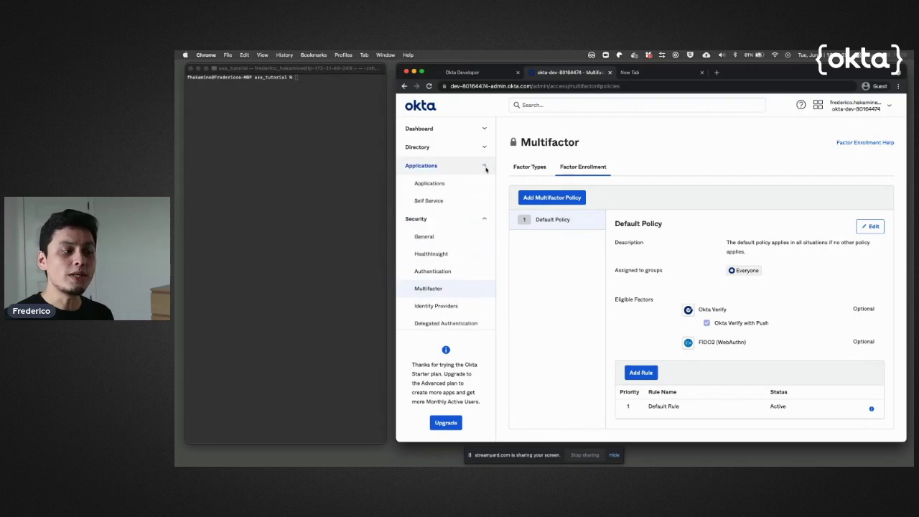
{"action": "left_click", "coordinate": [453, 184]}
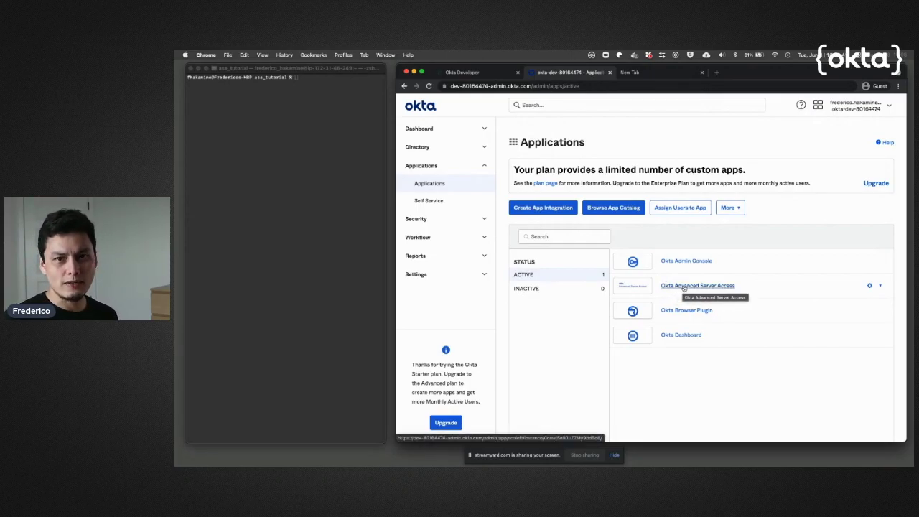
{"action": "left_click", "coordinate": [683, 288]}
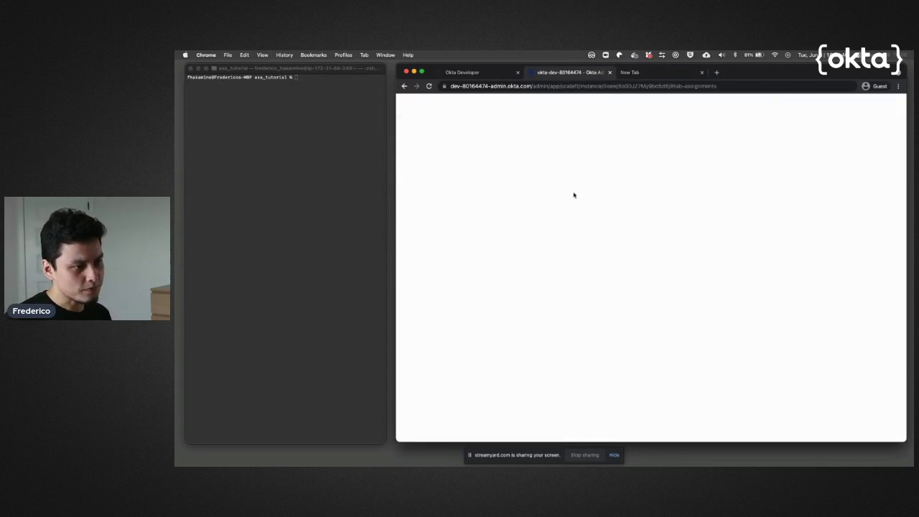
{"action": "left_click", "coordinate": [566, 190]}
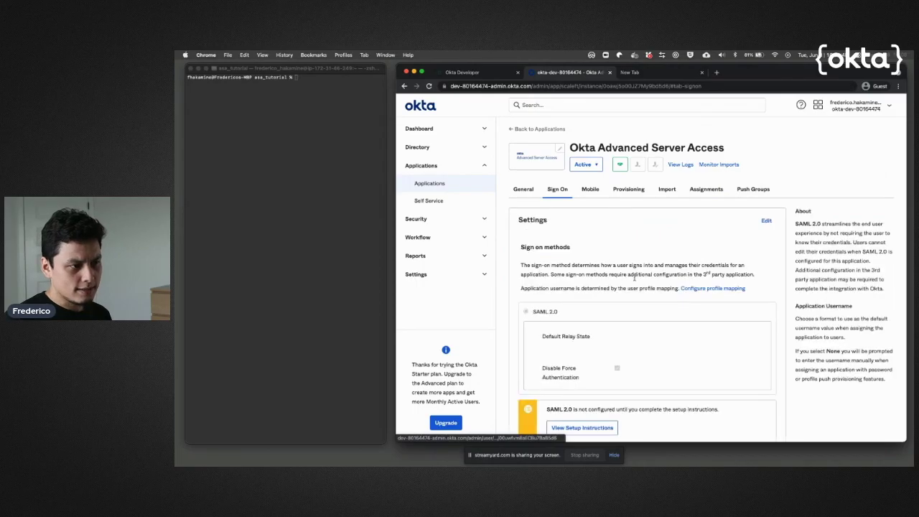
{"action": "scroll", "coordinate": [646, 301], "scroll_direction": "down", "scroll_amount": 5}
Add a new app sign-on rule named 'MFA for everyone'.
{"action": "left_click", "coordinate": [550, 247]}
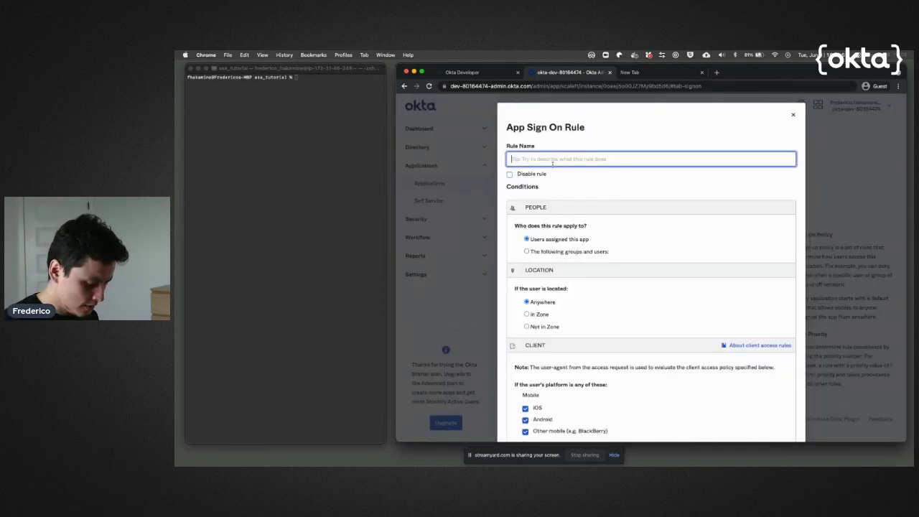
{"action": "type", "text": "MFA for everyone"}
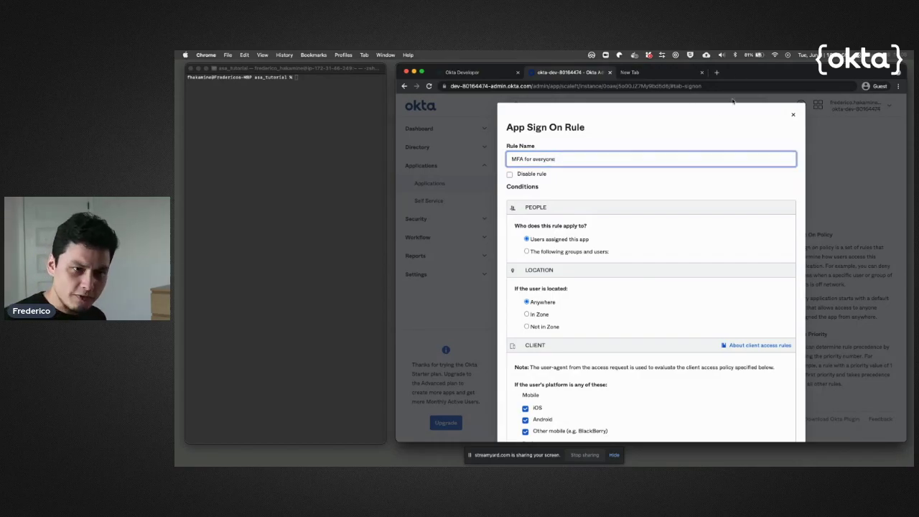
Require a second factor on every sign-on and save the rule.
{"action": "scroll", "coordinate": [644, 191], "scroll_direction": "down", "scroll_amount": 2}
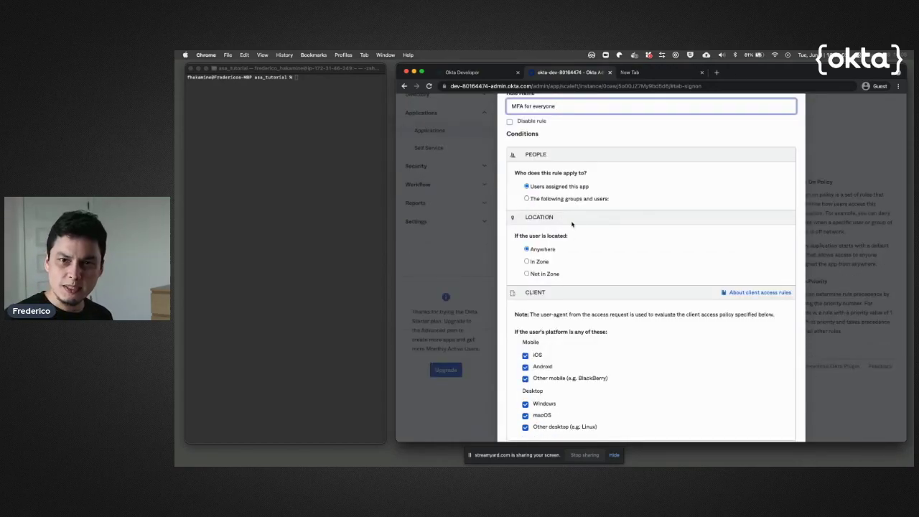
{"action": "scroll", "coordinate": [578, 226], "scroll_direction": "down", "scroll_amount": 5}
{"action": "scroll", "coordinate": [592, 248], "scroll_direction": "down", "scroll_amount": 1}
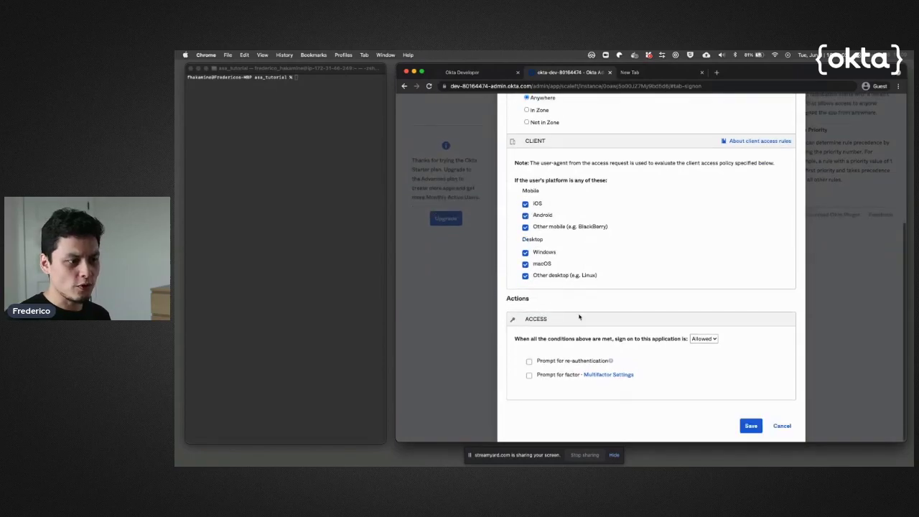
{"action": "left_click", "coordinate": [528, 375]}
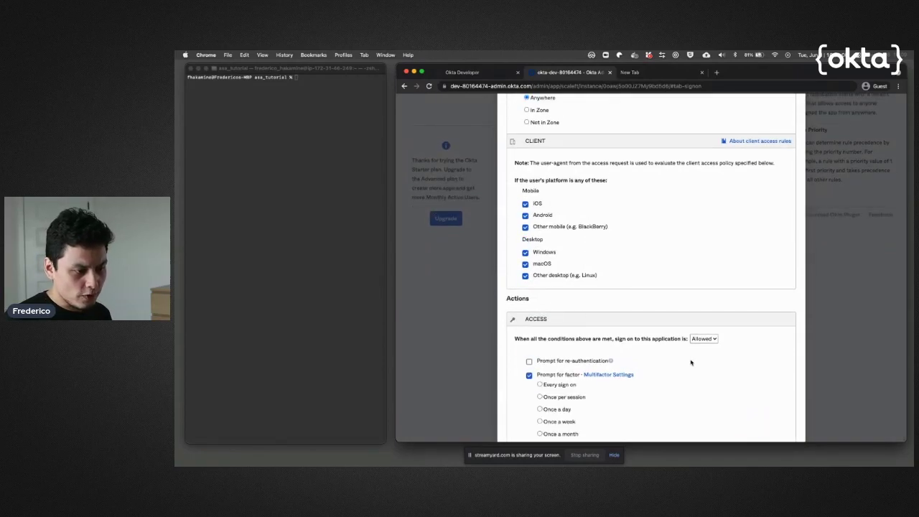
{"action": "scroll", "coordinate": [691, 363], "scroll_direction": "down", "scroll_amount": 2}
{"action": "scroll", "coordinate": [675, 316], "scroll_direction": "down", "scroll_amount": 1}
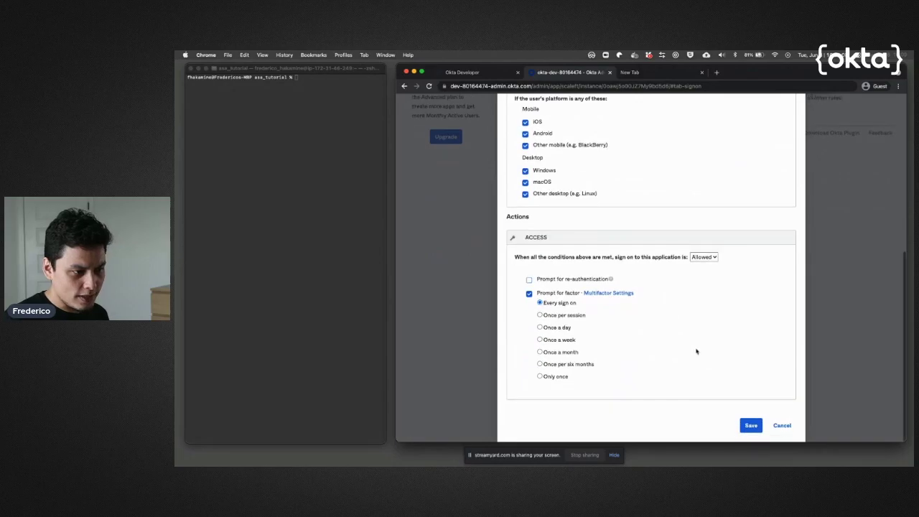
{"action": "left_click", "coordinate": [751, 424]}
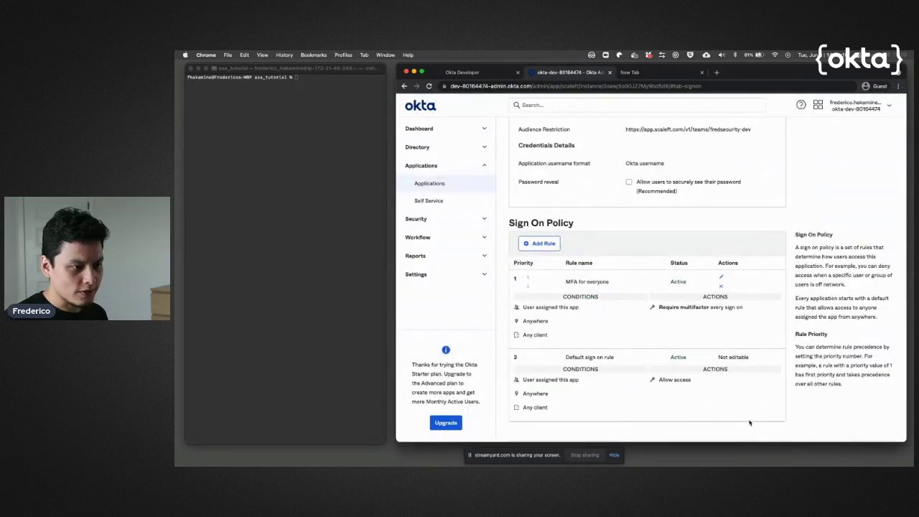
{"action": "left_click", "coordinate": [857, 104]}
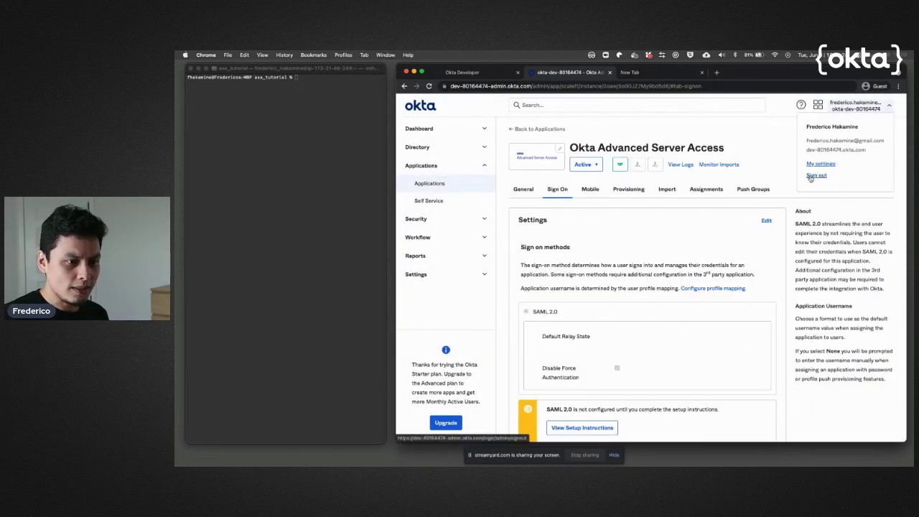
Sign out of the admin console and rerun 'sft ssh nginx1' from Terminal history.
{"action": "left_click", "coordinate": [812, 178]}
{"action": "left_click", "coordinate": [290, 98]}
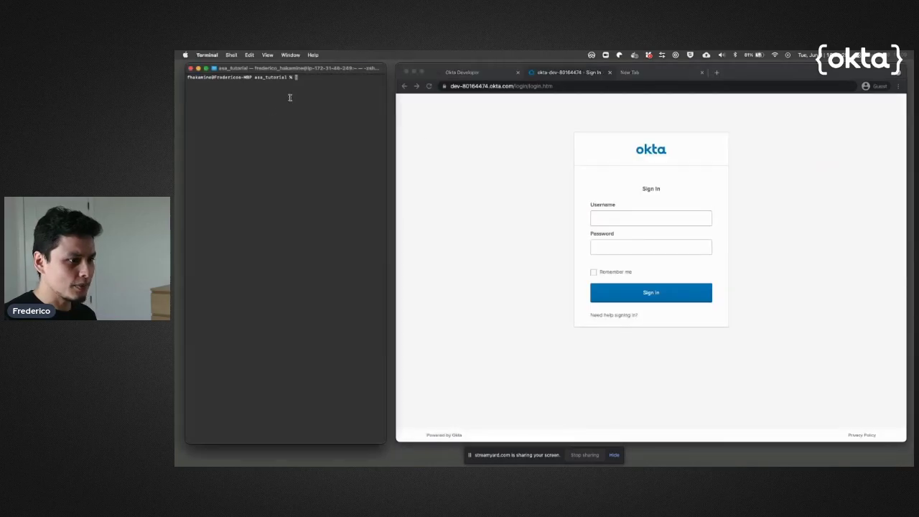
{"action": "key", "text": "ctrl+r"}
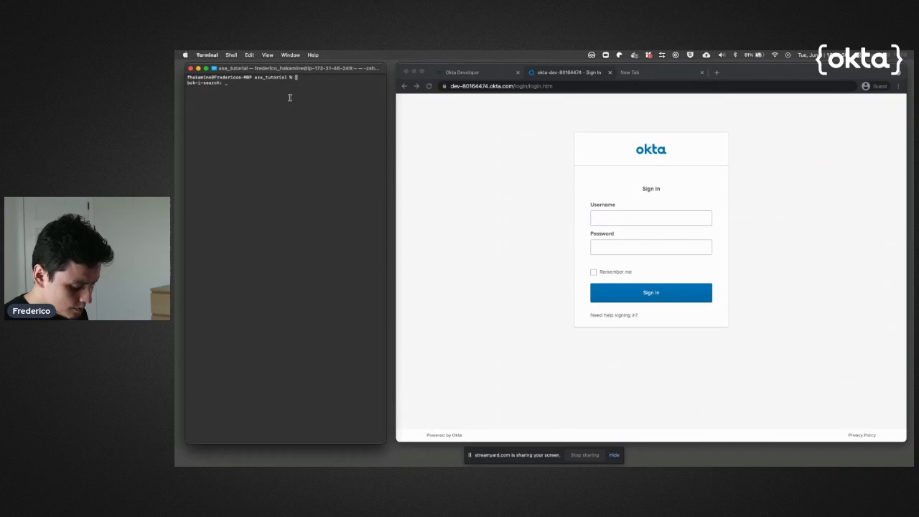
{"action": "type", "text": "sft ssh nginx1"}
{"action": "key", "text": "Escape"}
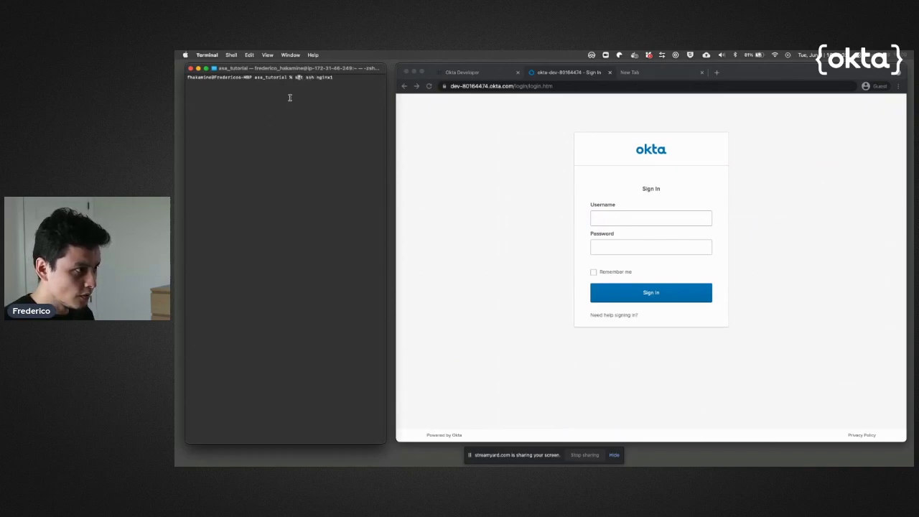
{"action": "key", "text": "Return"}
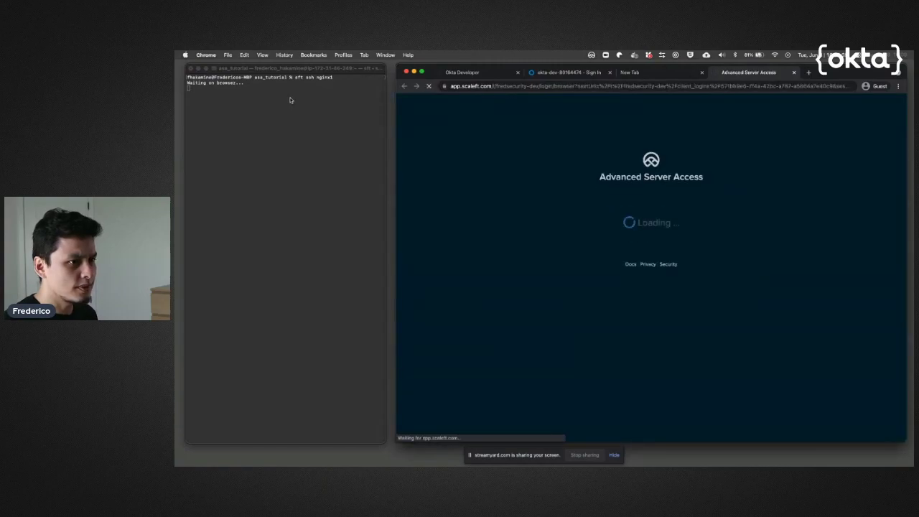
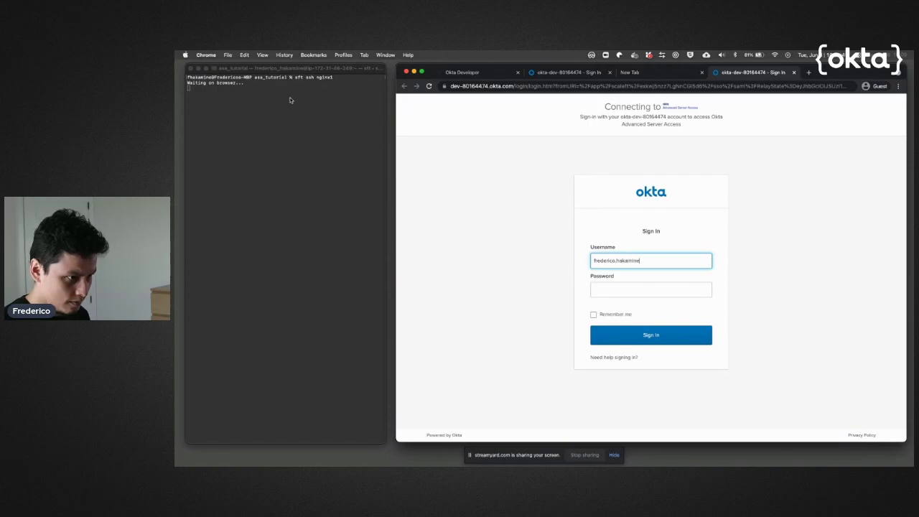
Sign in to Okta with the user's username and password.
{"action": "key", "text": "Tab"}
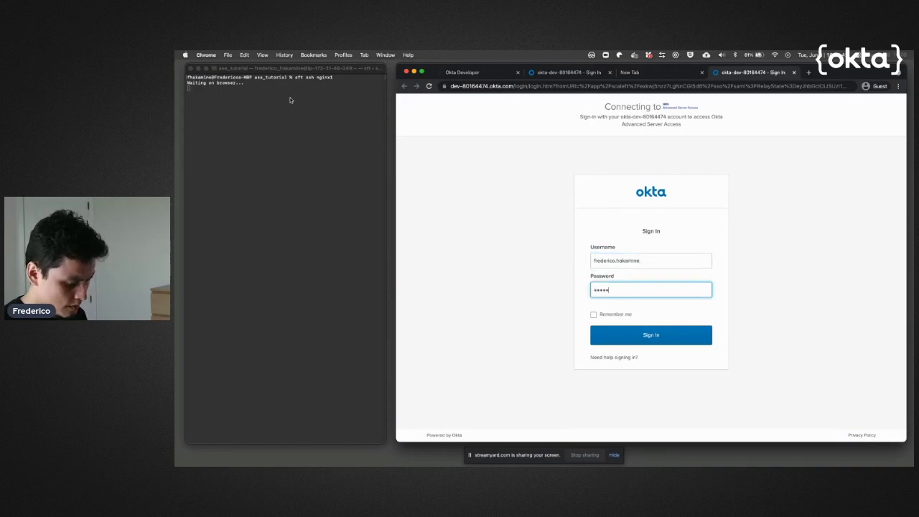
{"action": "type", "text": "•••••••••••"}
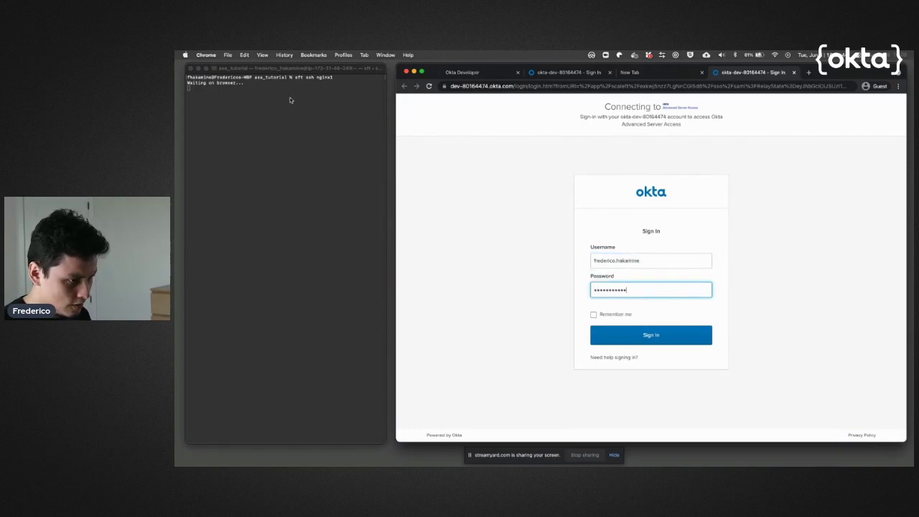
{"action": "key", "text": "Return"}
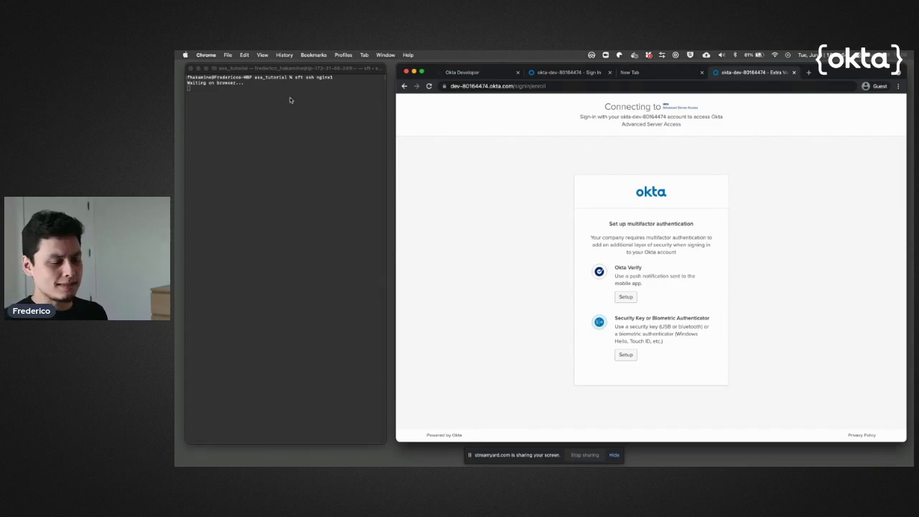
Enroll a security key as the MFA factor, retrying after the first prompt fails.
{"action": "left_click", "coordinate": [624, 356]}
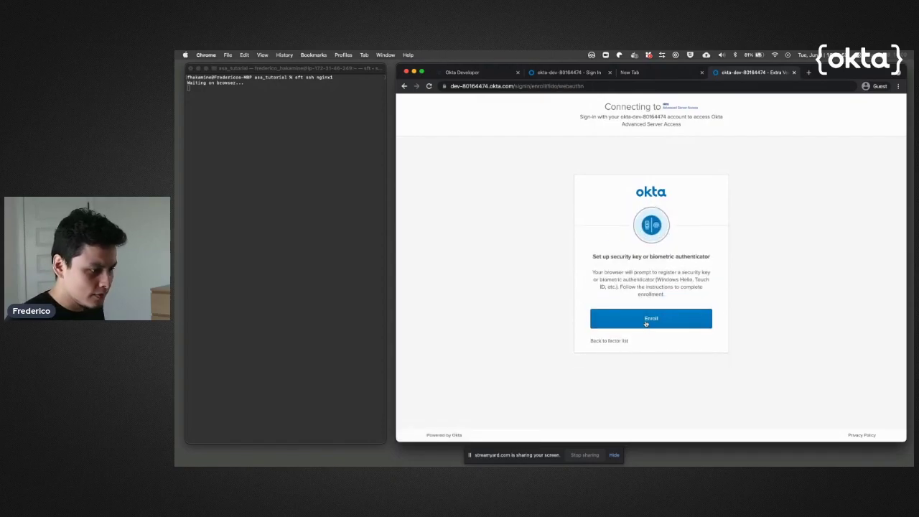
{"action": "left_click", "coordinate": [645, 323]}
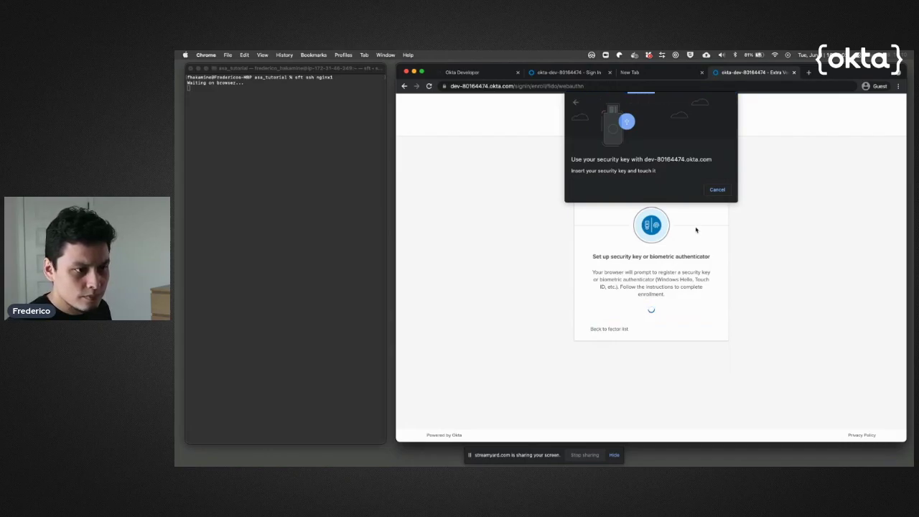
{"action": "left_click", "coordinate": [717, 190]}
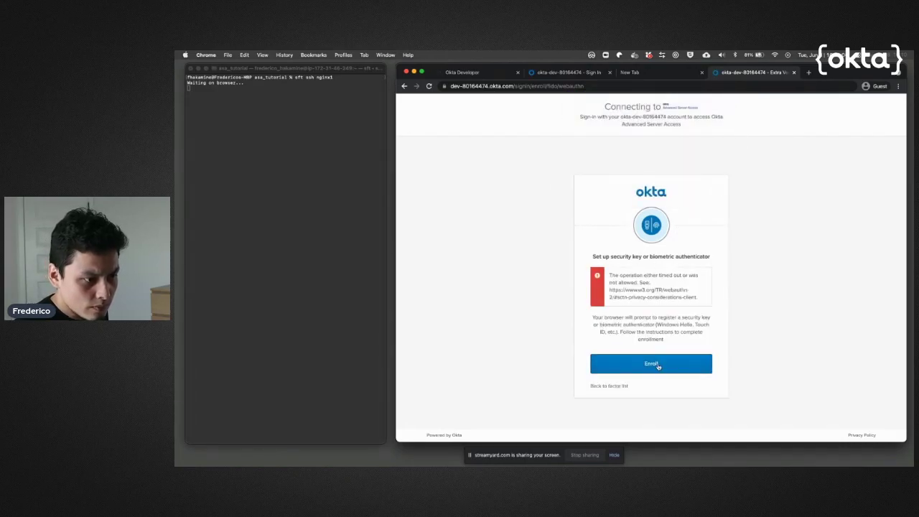
{"action": "left_click", "coordinate": [657, 365]}
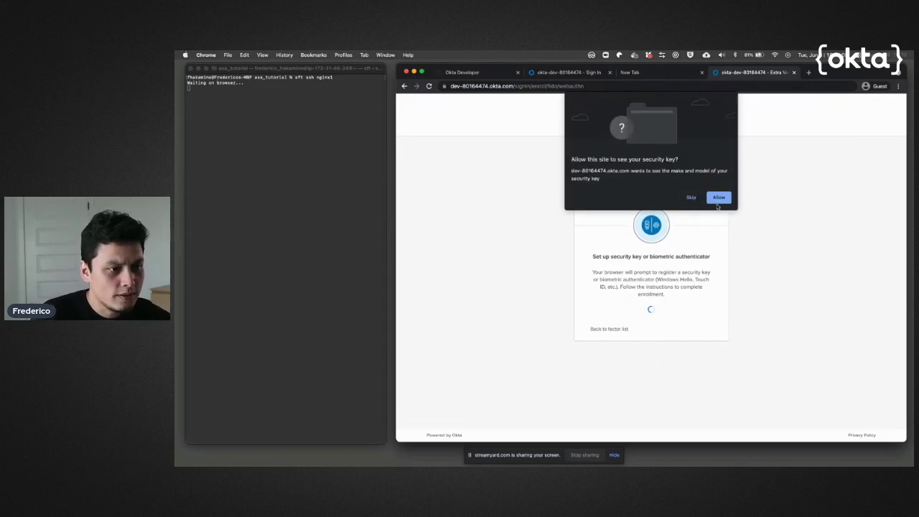
{"action": "left_click", "coordinate": [718, 198]}
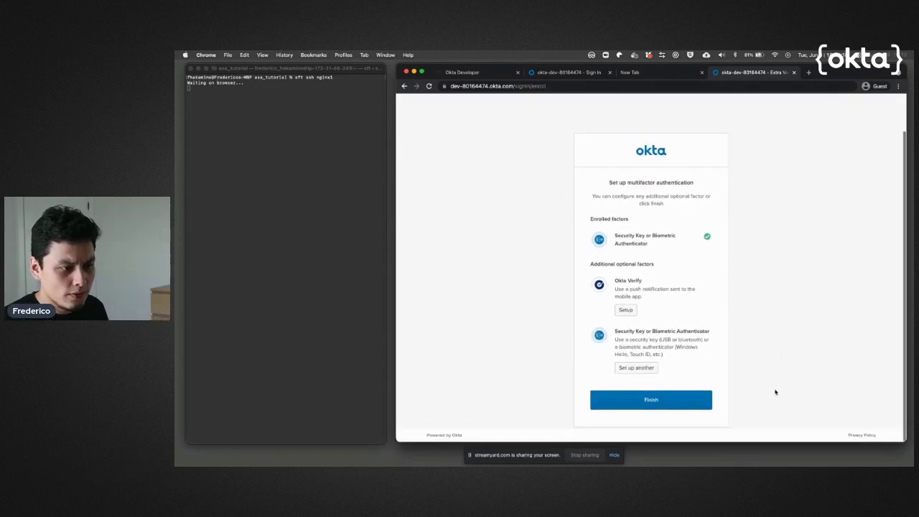
{"action": "left_click", "coordinate": [679, 404]}
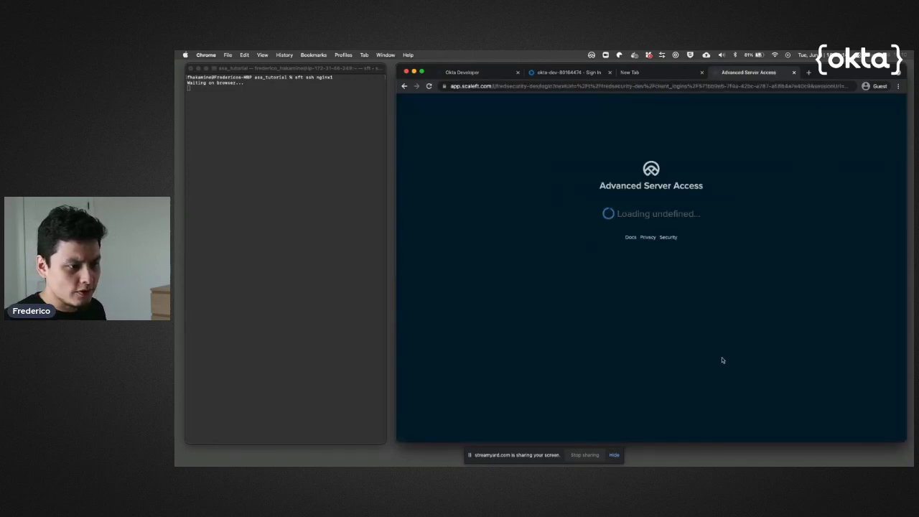
Approve the ASA client login and confirm Terminal shows the nginx1 Amazon Linux 2 banner.
{"action": "left_click", "coordinate": [681, 243]}
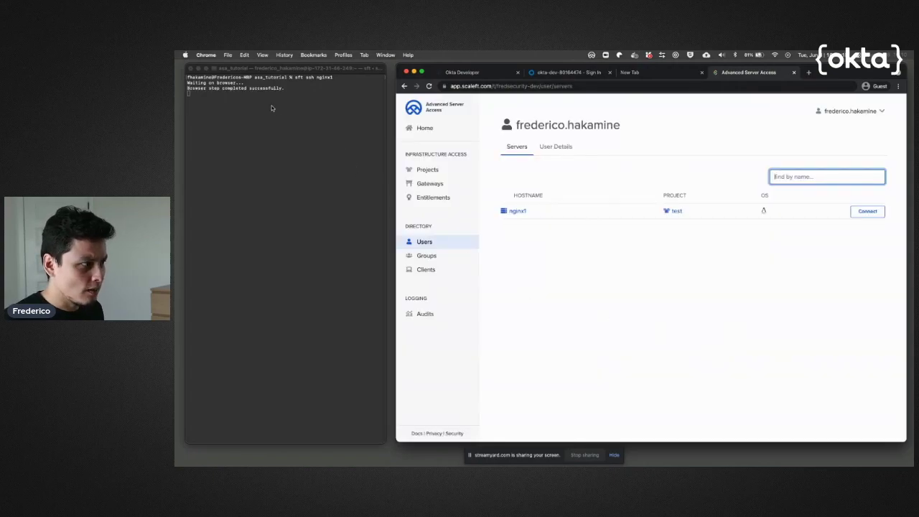
{"action": "left_click", "coordinate": [235, 97]}
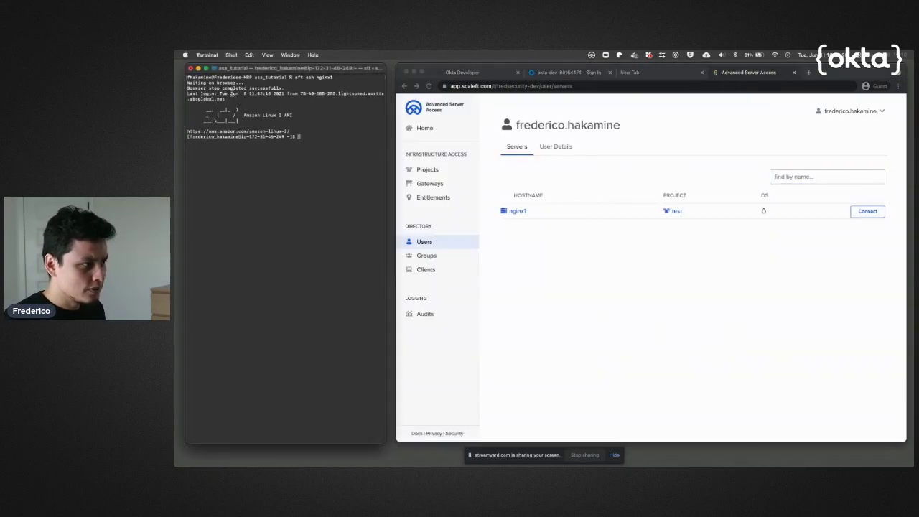
{"action": "left_click_drag", "start_coordinate": [303, 130], "coordinate": [194, 98]}
{"action": "left_click", "coordinate": [320, 135]}
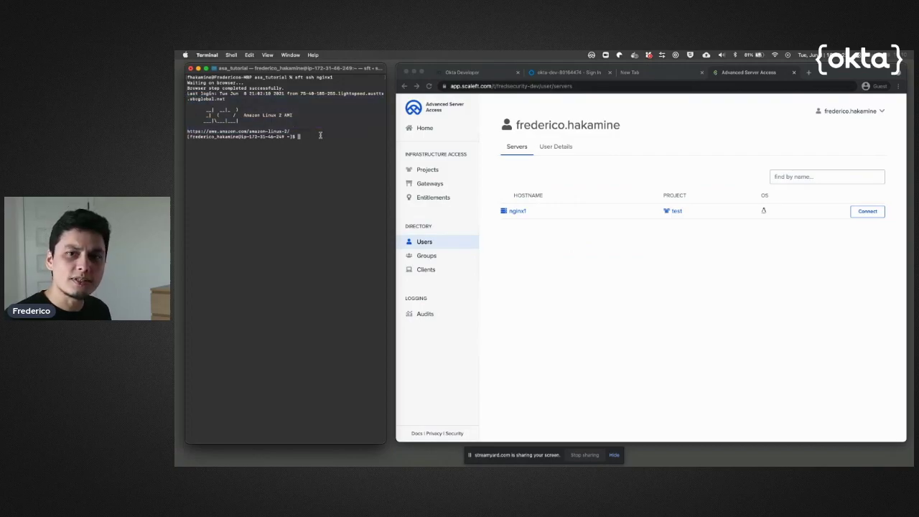